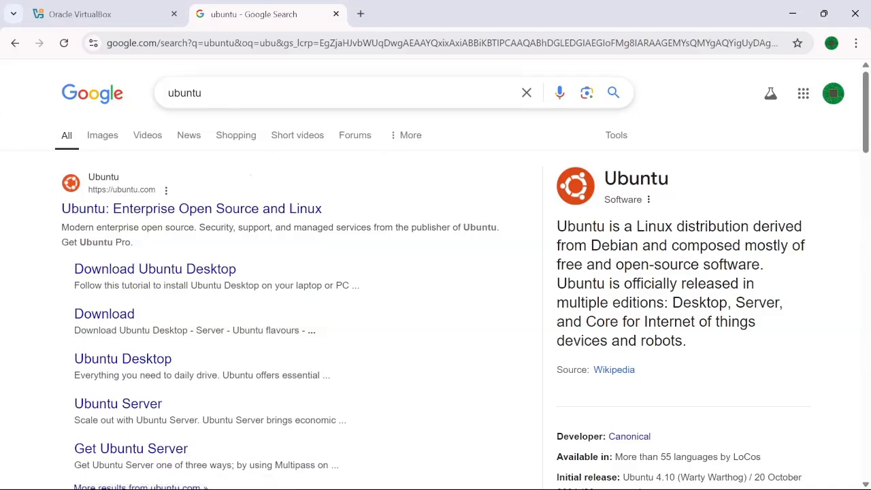
Open the Ubuntu website from the search results and accept all of its tracking choices.
left_click(205, 209)
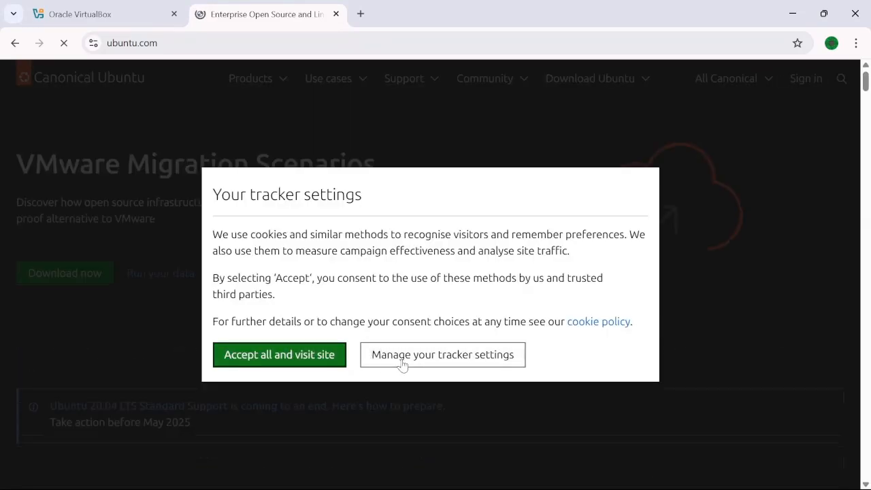
left_click(402, 363)
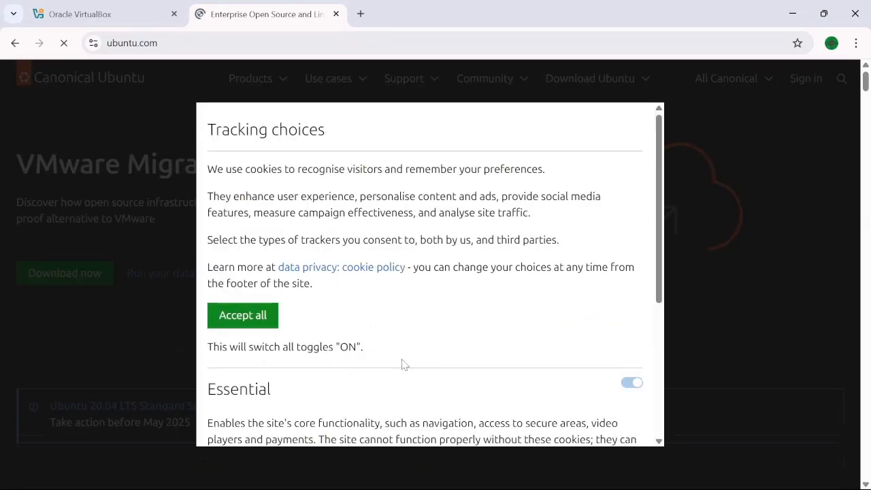
left_click(269, 315)
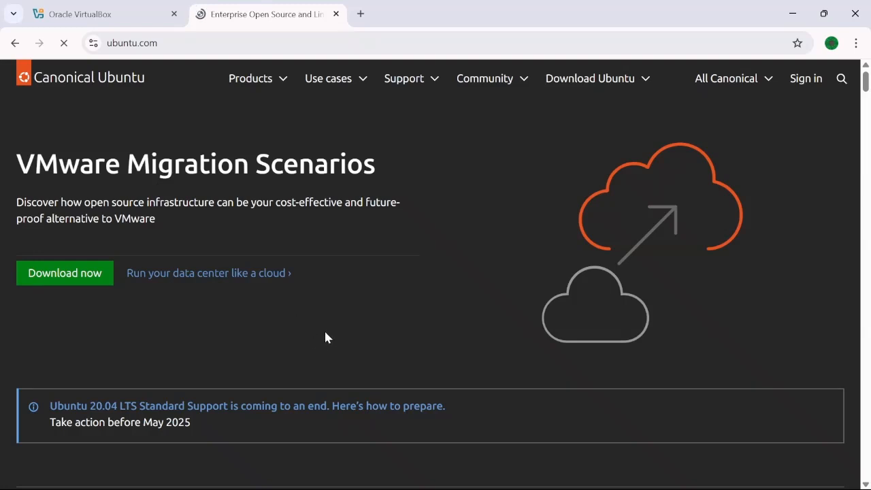
Open the Ubuntu Desktop page among the site's products and view the already open Oracle VirtualBox home page.
left_click(268, 82)
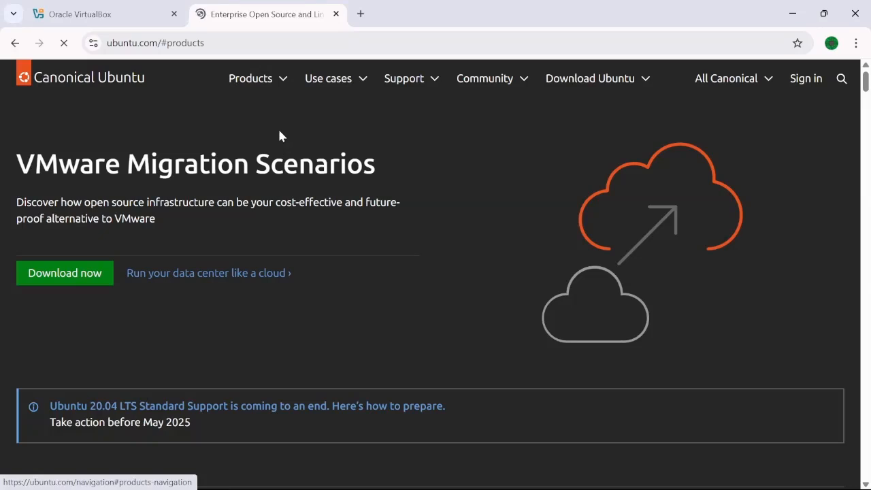
left_click(269, 94)
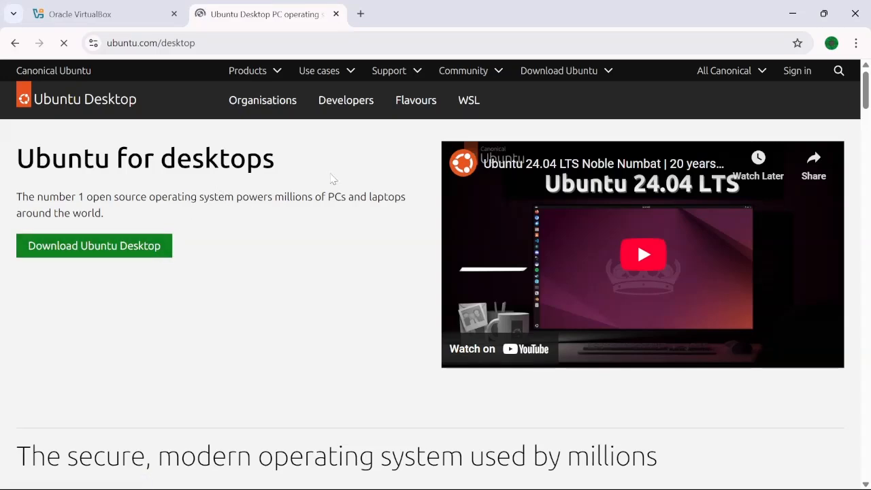
left_click(154, 20)
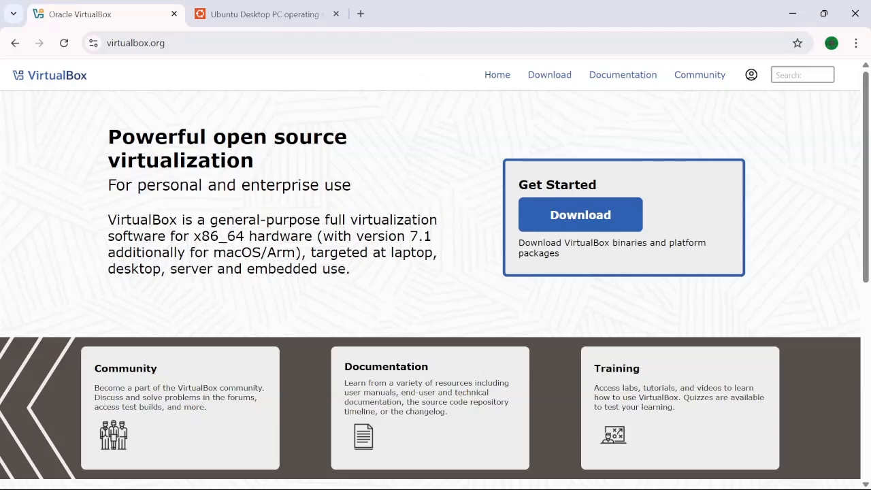
Search the web for "vmware workstation download free" in a new browser tab.
left_click(361, 14)
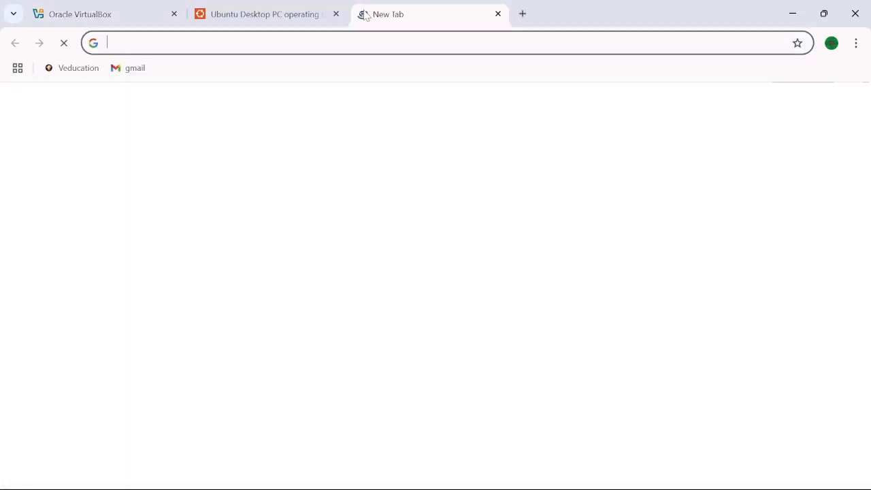
type("vmware")
key("Return")
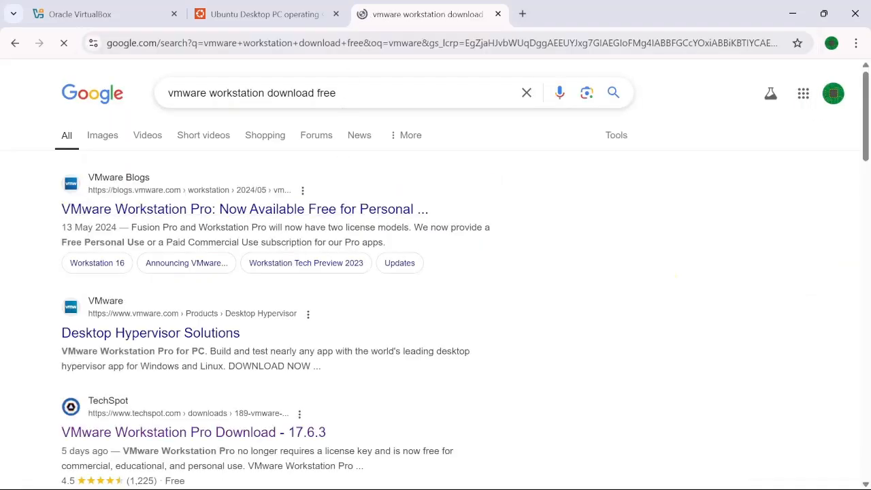
View VMware's blog post on free Workstation Pro and its Desktop Hypervisor Solutions page, and close that browser tab.
left_click(281, 212)
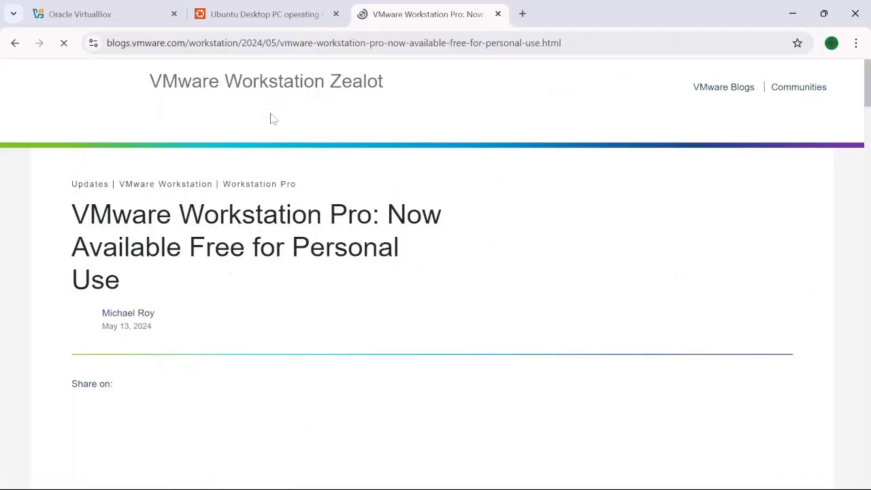
scroll(238, 136, "down", 1)
scroll(237, 150, "down", 4)
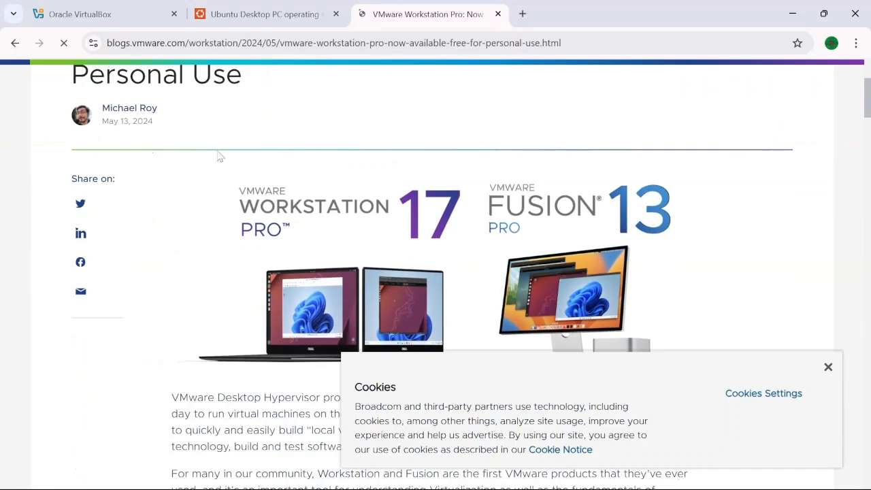
left_click(15, 42)
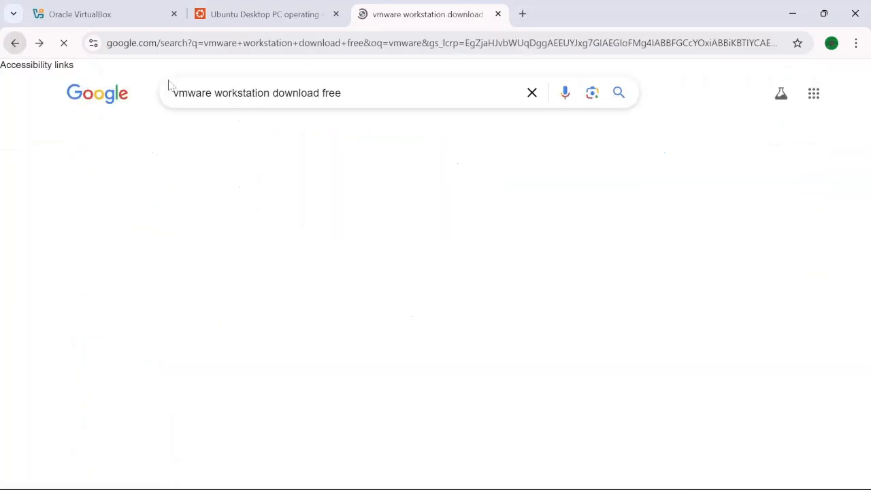
left_click(157, 331)
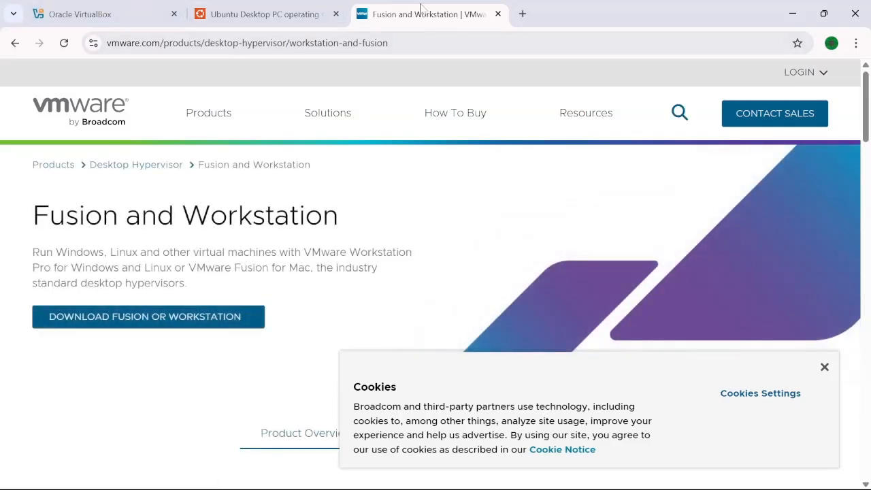
left_click(498, 14)
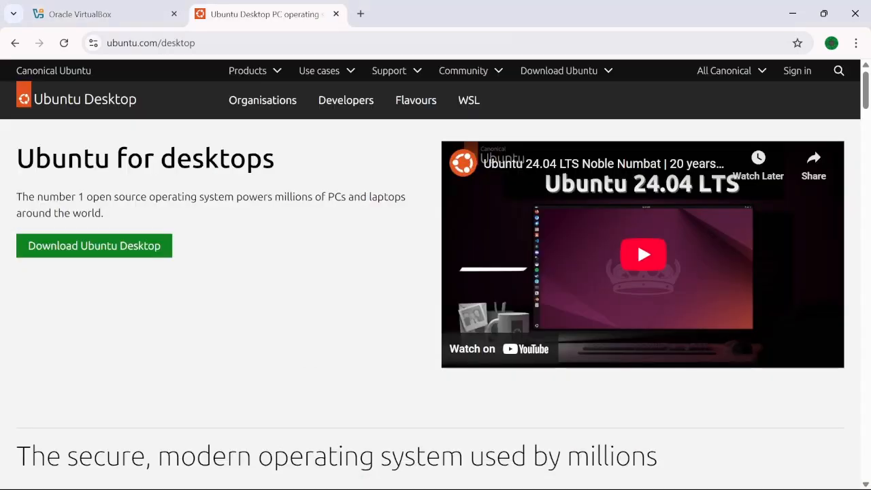
Switch to VMware Workstation 15 Player by launching it from Windows and maximize its window.
mouse_move(400, 483)
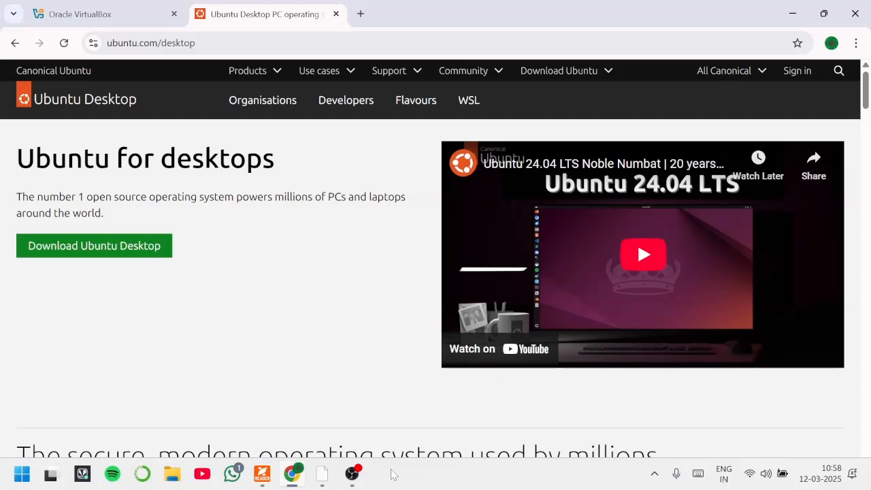
key("super")
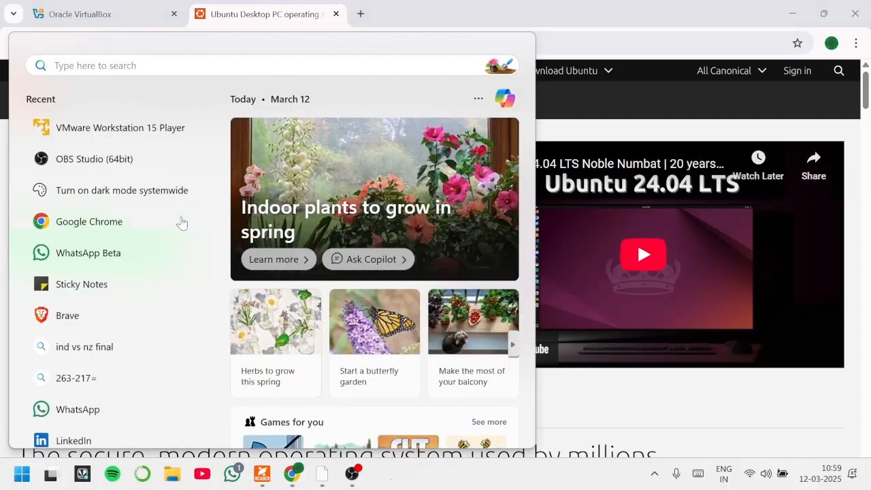
left_click(156, 131)
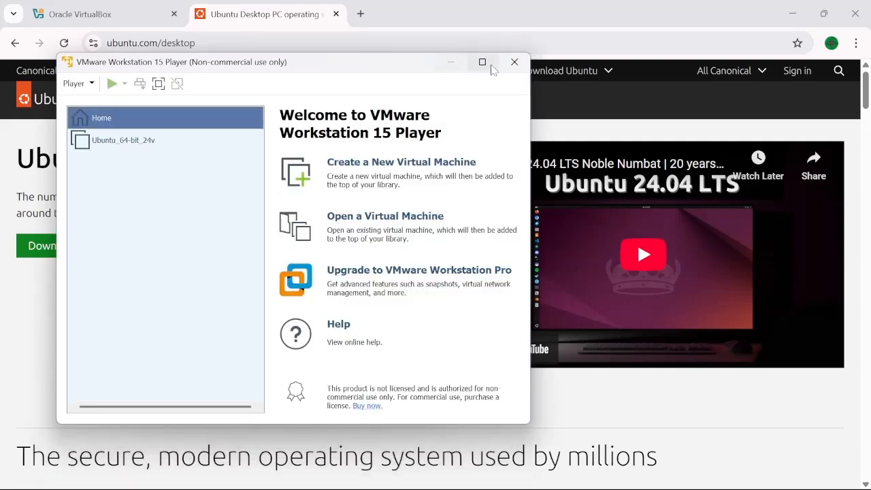
left_click(483, 61)
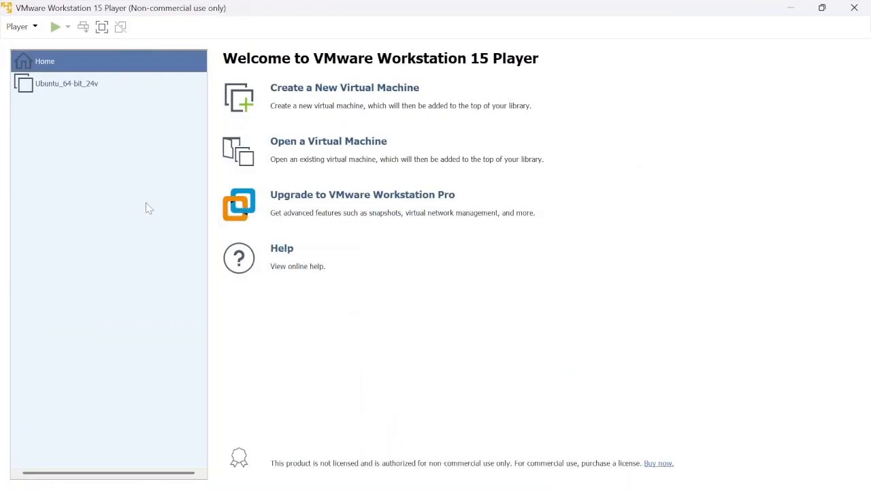
Close the duplicate VMware Workstation 15 Player windows and bring the remaining one to the front.
mouse_move(322, 474)
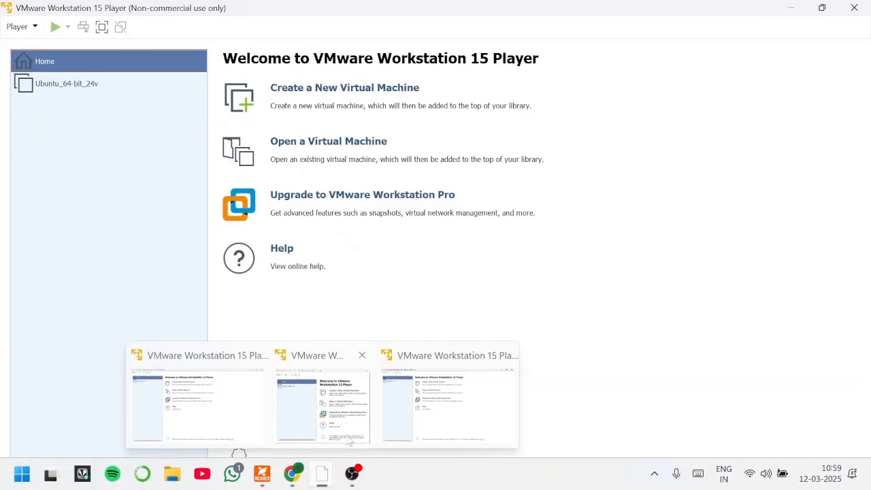
left_click(504, 356)
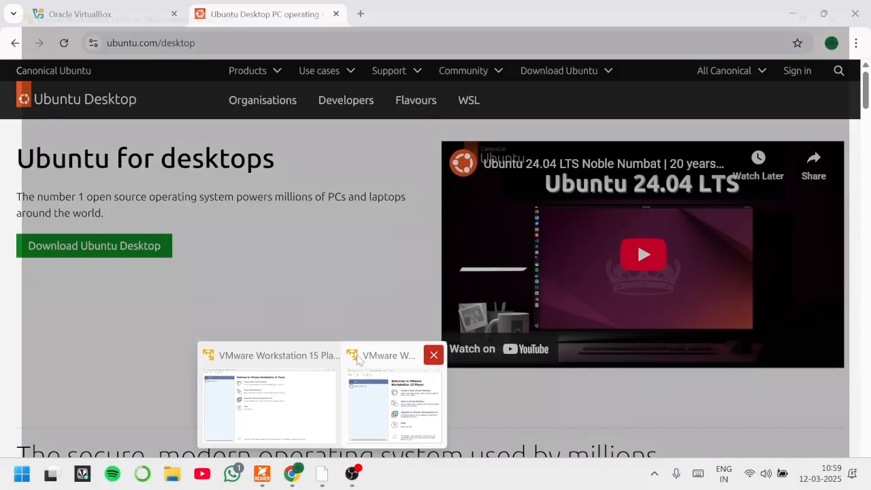
left_click(431, 354)
left_click(342, 382)
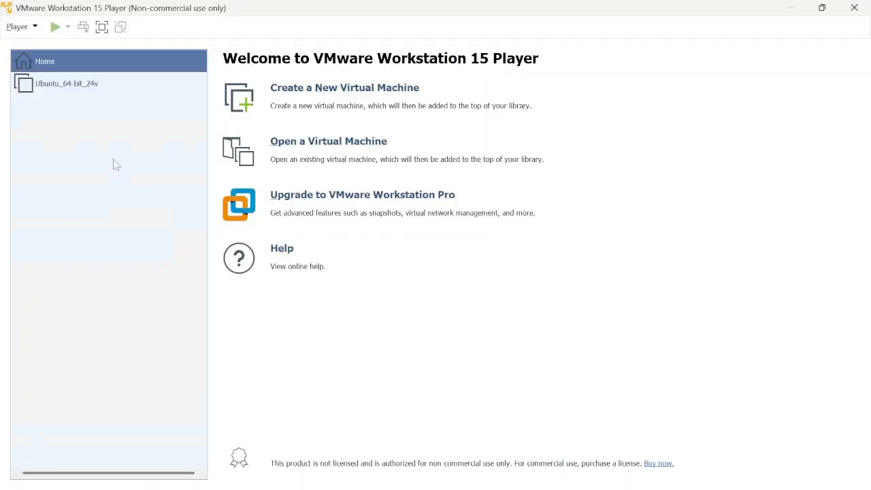
View the details of the Ubuntu_64-bit_24v virtual machine and return to the Home page.
left_click(113, 89)
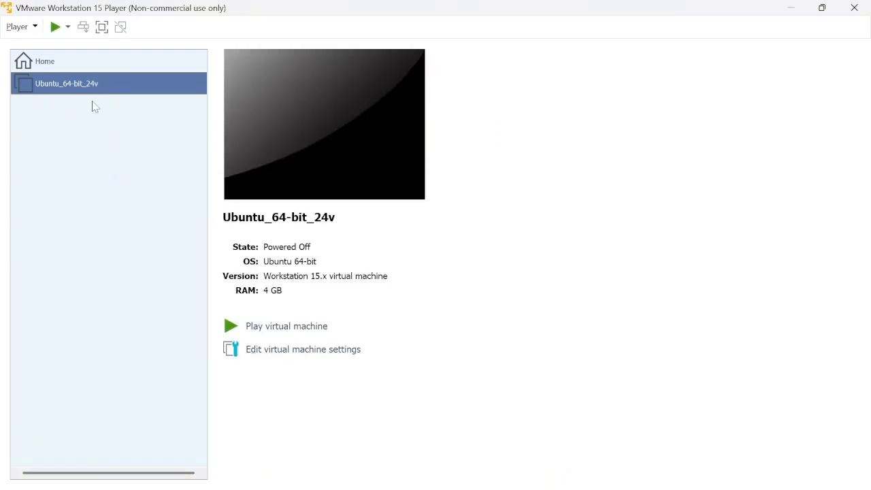
left_click(56, 71)
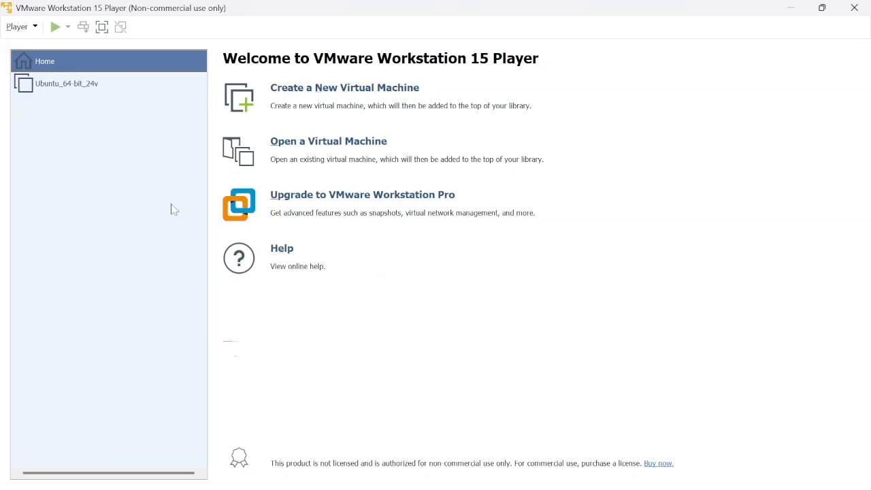
Walk through the New Virtual Machine Wizard with a blank disk and Linux Ubuntu 64-bit guest up to the naming page, and cancel it.
left_click(329, 96)
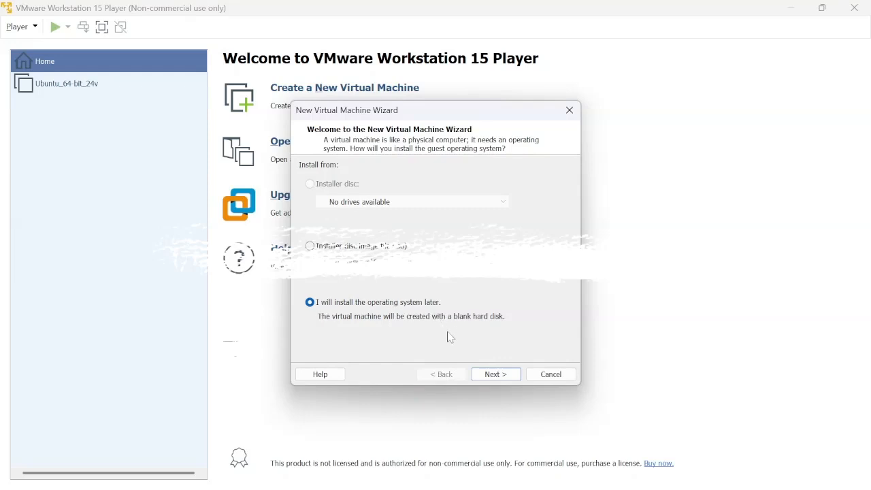
left_click(496, 375)
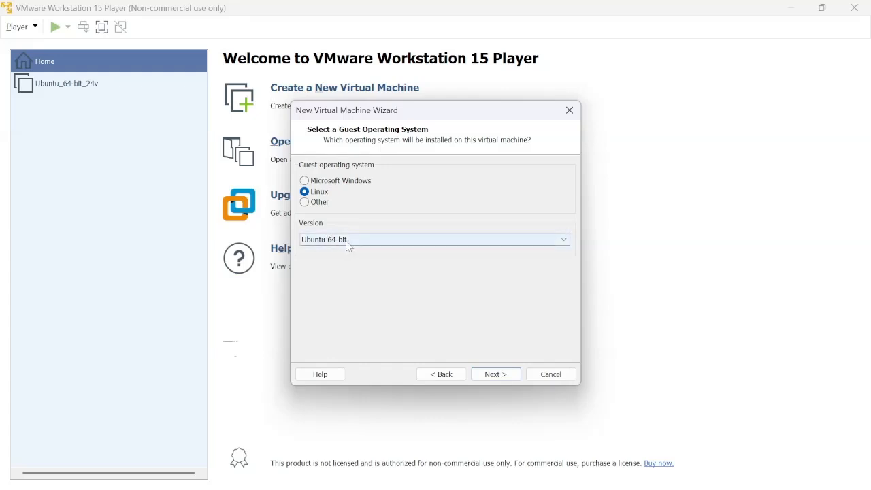
left_click(492, 374)
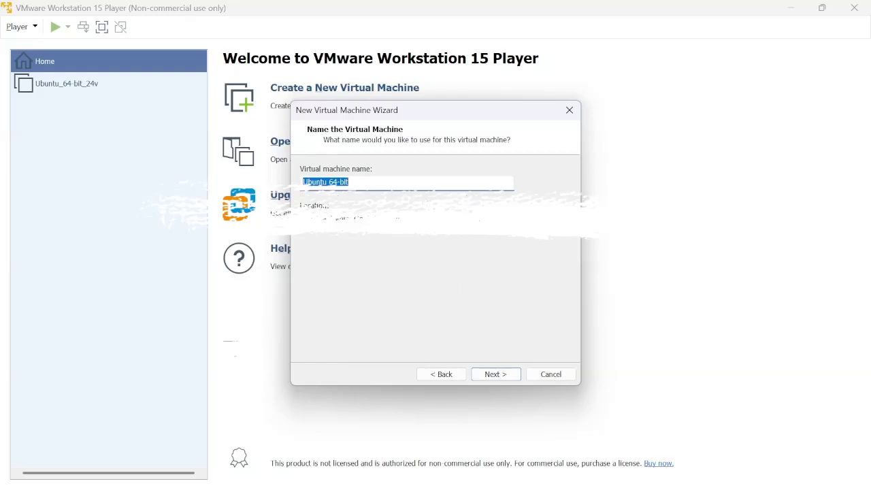
left_click(443, 373)
left_click(444, 372)
key("Escape")
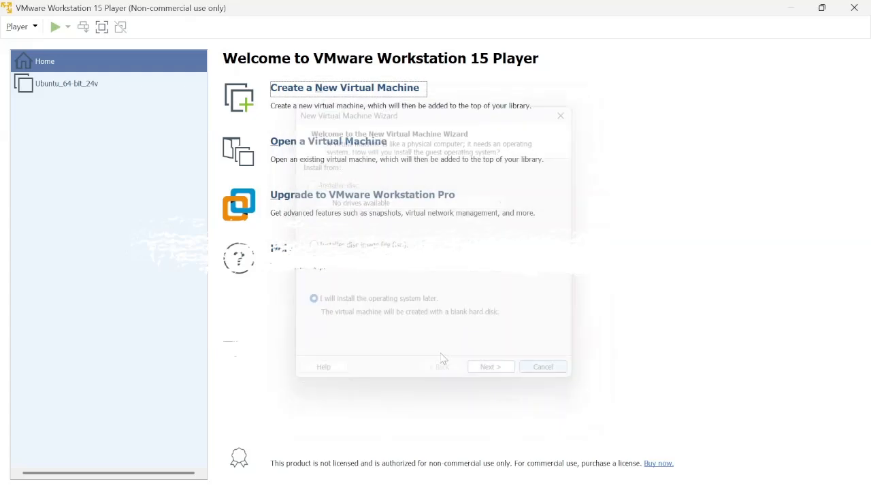
Examine the ISO image file assigned to the CD/DVD (SATA) drive in the Ubuntu_64-bit_24v virtual machine's settings, and close the settings.
left_click(89, 85)
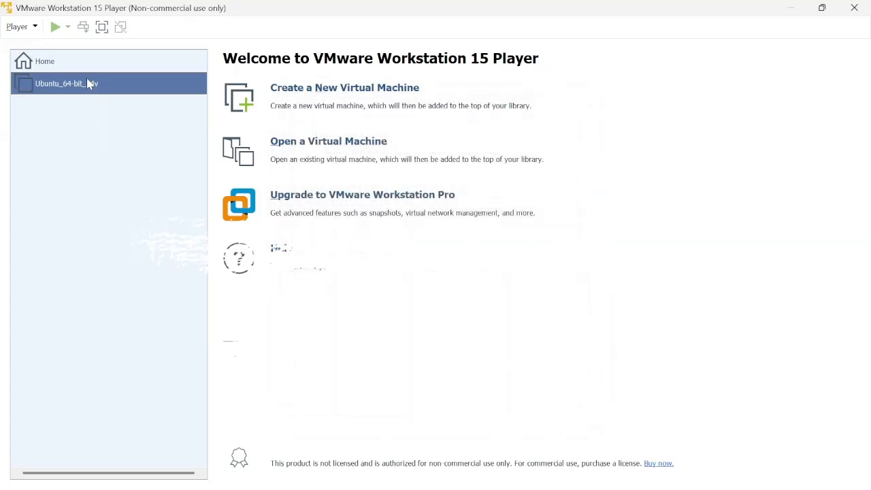
right_click(89, 84)
left_click(149, 223)
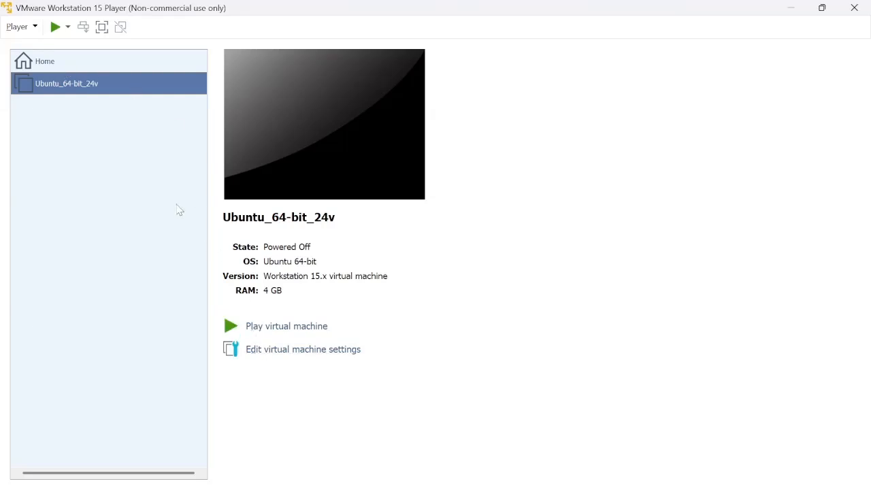
left_click(251, 349)
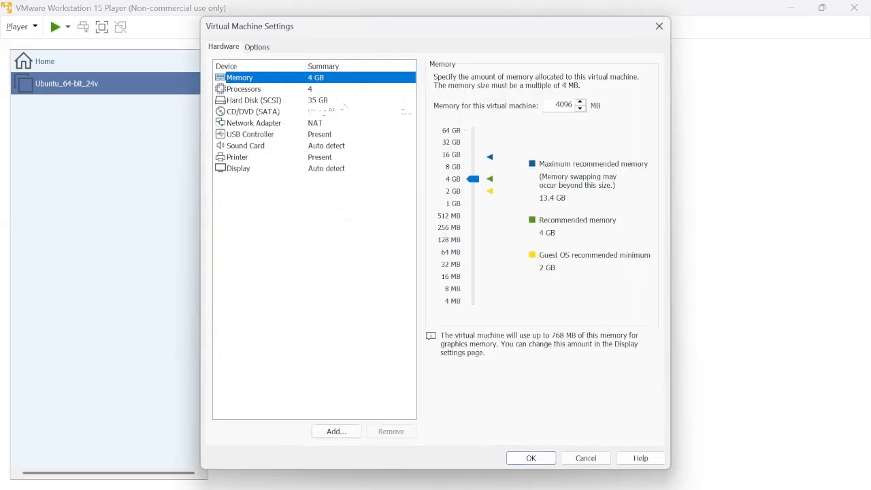
left_click(274, 114)
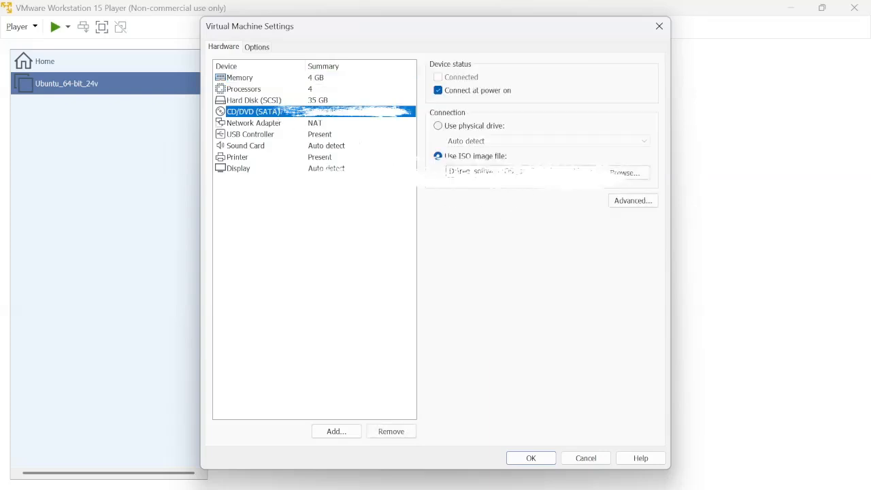
left_click(591, 172)
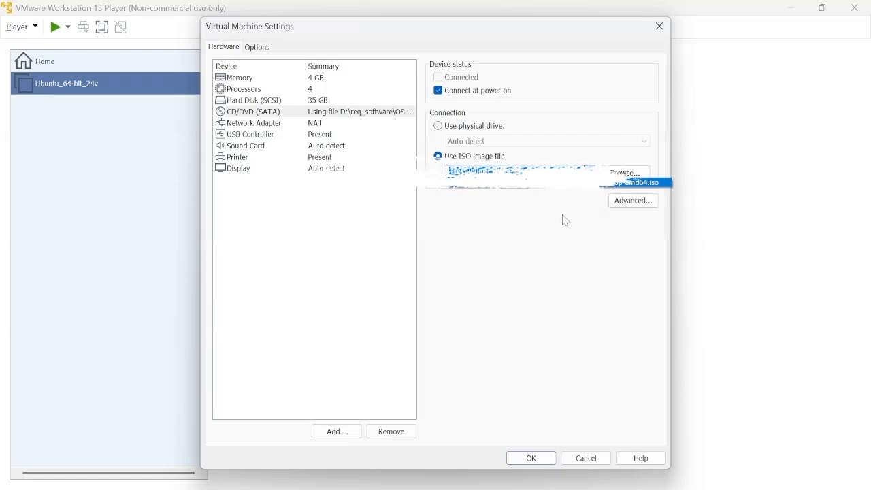
left_click(656, 189)
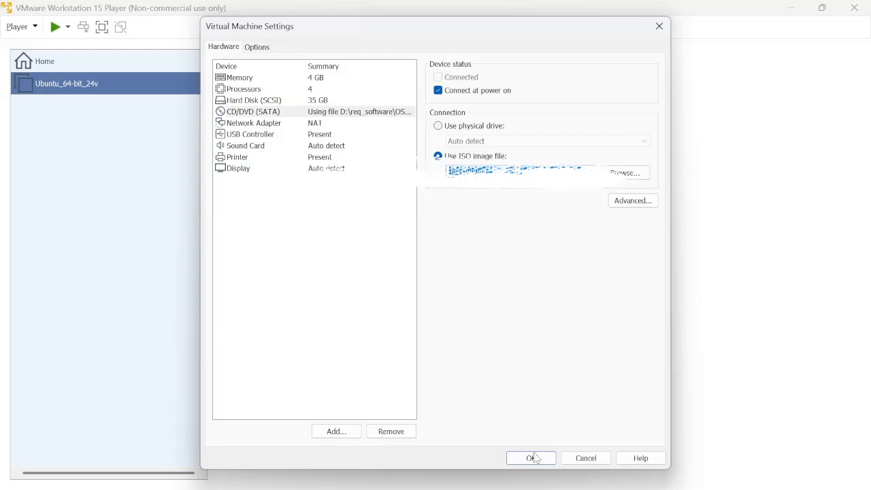
left_click(566, 458)
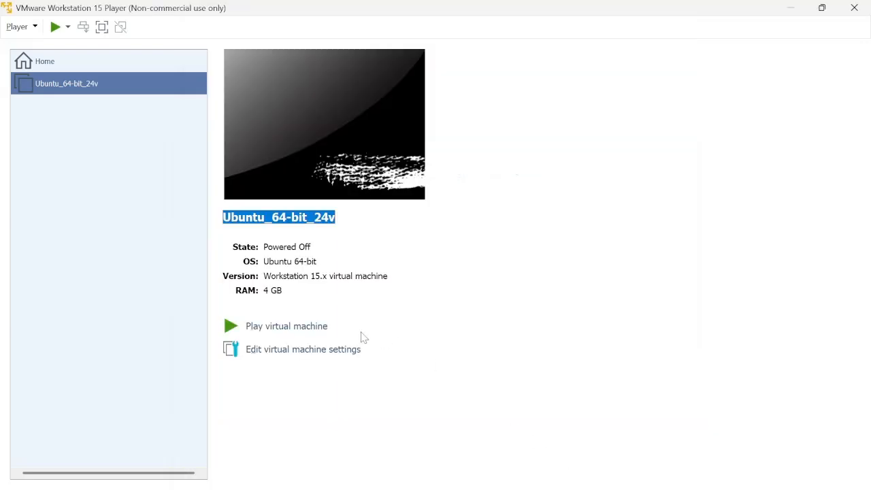
Start the Ubuntu_64-bit_24v virtual machine and postpone the VMware Tools for Linux download.
left_click(288, 330)
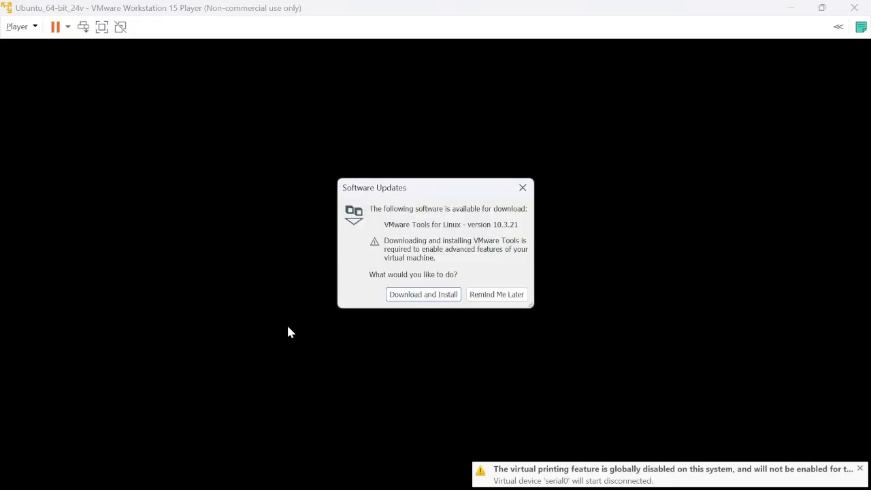
left_click(486, 297)
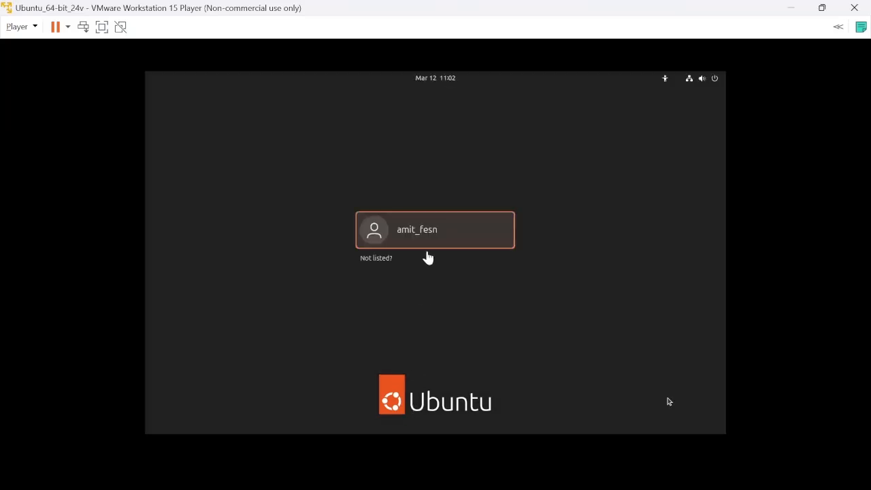
Log in to the Ubuntu virtual machine by choosing the listed user account and entering the account password.
left_click(669, 401)
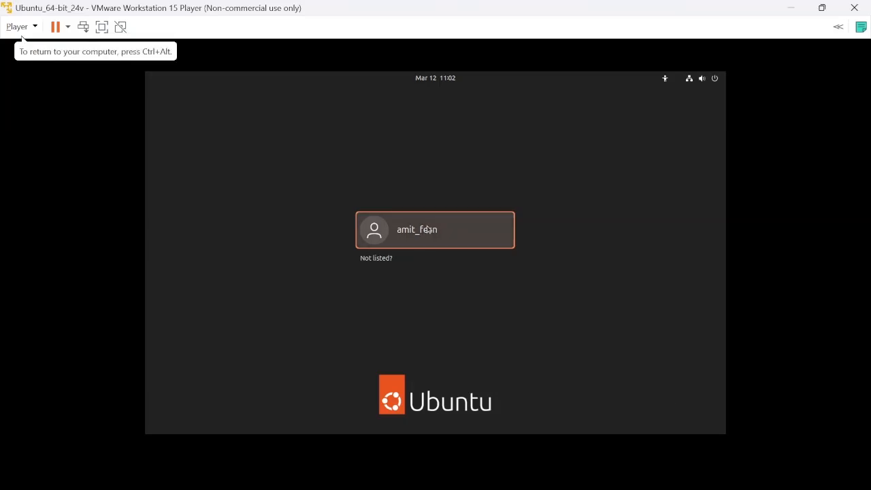
left_click(427, 226)
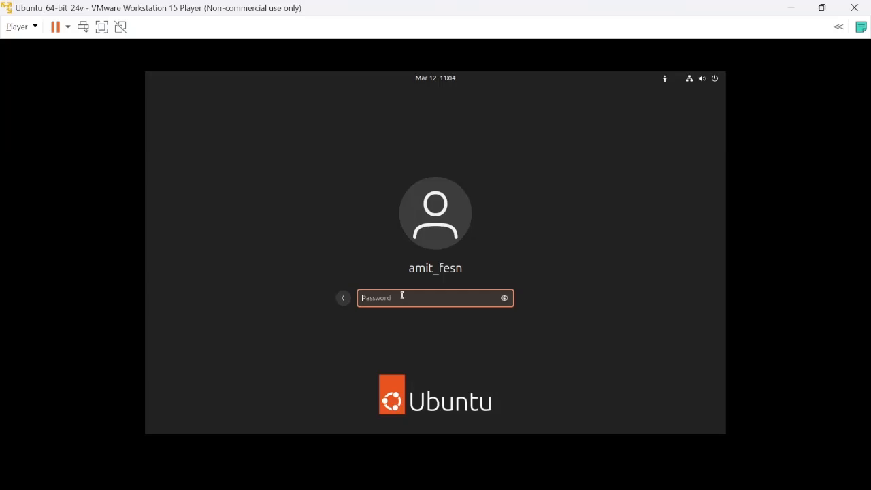
type("•••")
key("Return")
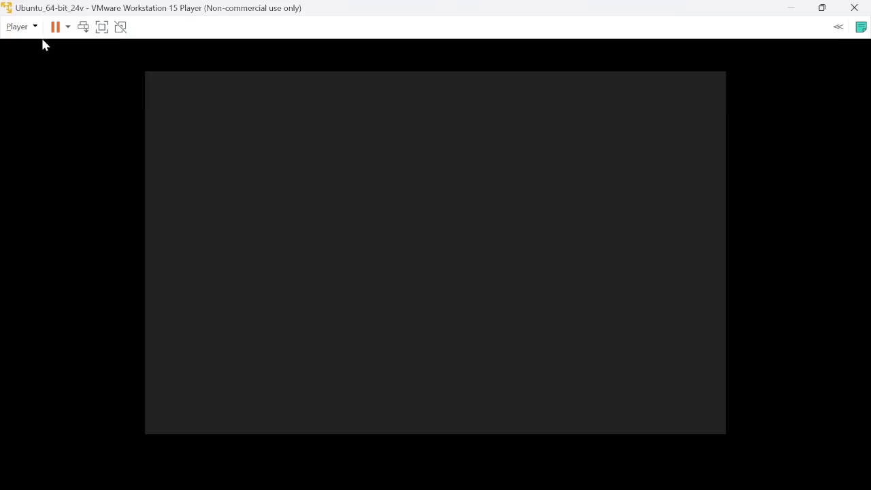
left_click(22, 26)
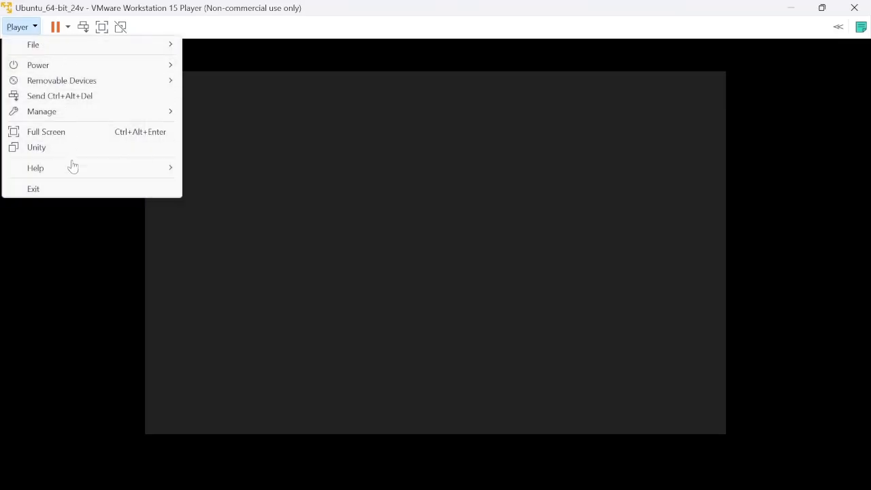
mouse_move(52, 52)
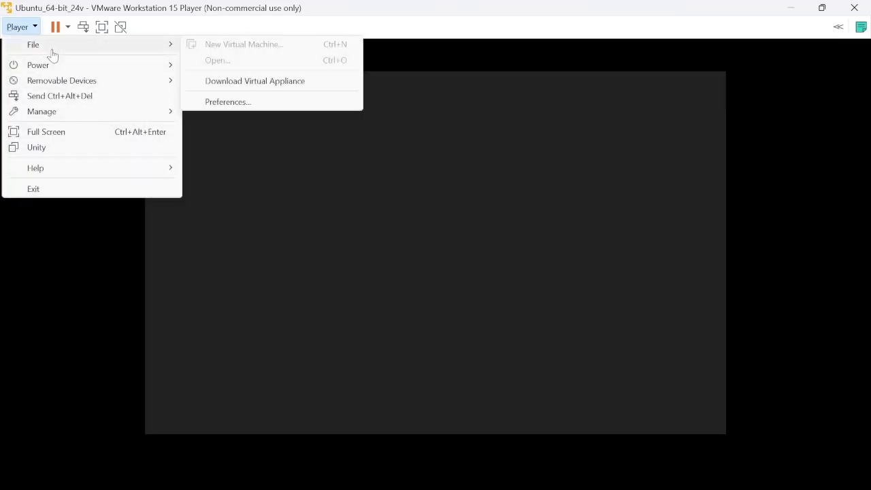
mouse_move(68, 80)
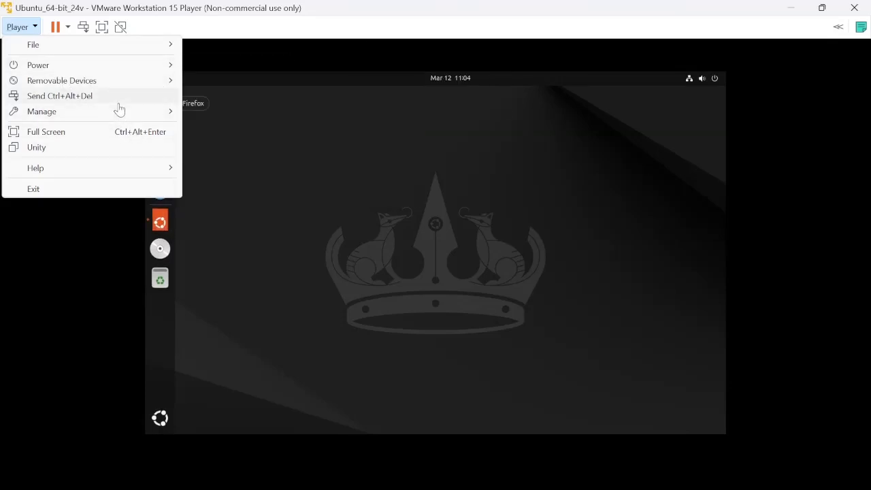
mouse_move(119, 116)
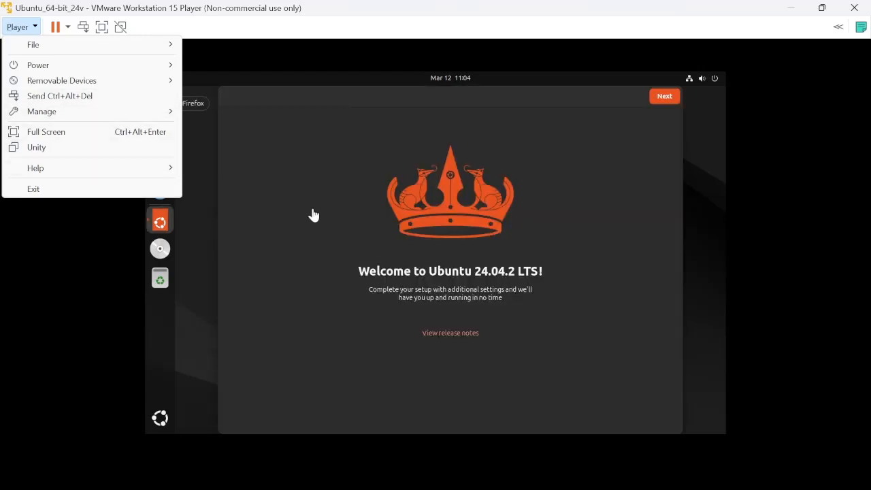
left_click(313, 215)
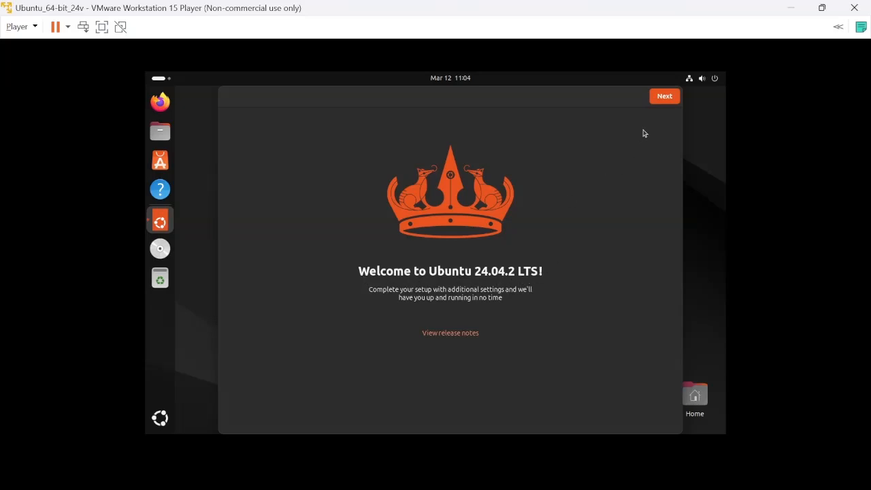
Complete the Ubuntu welcome setup, skipping Ubuntu Pro and choosing not to share system data.
left_click(662, 102)
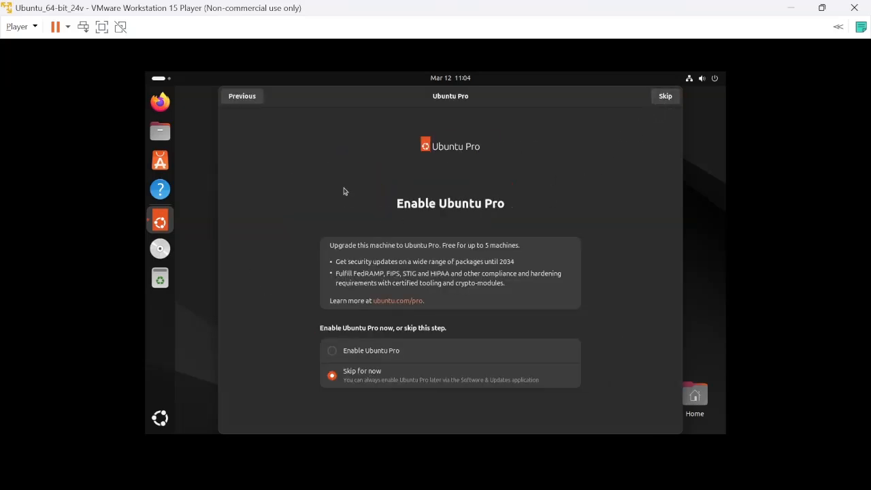
left_click(663, 98)
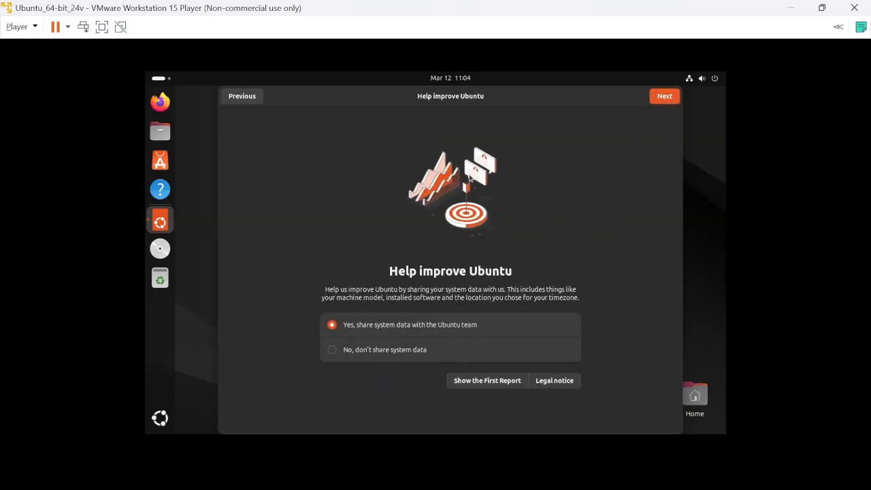
left_click(365, 353)
left_click(658, 101)
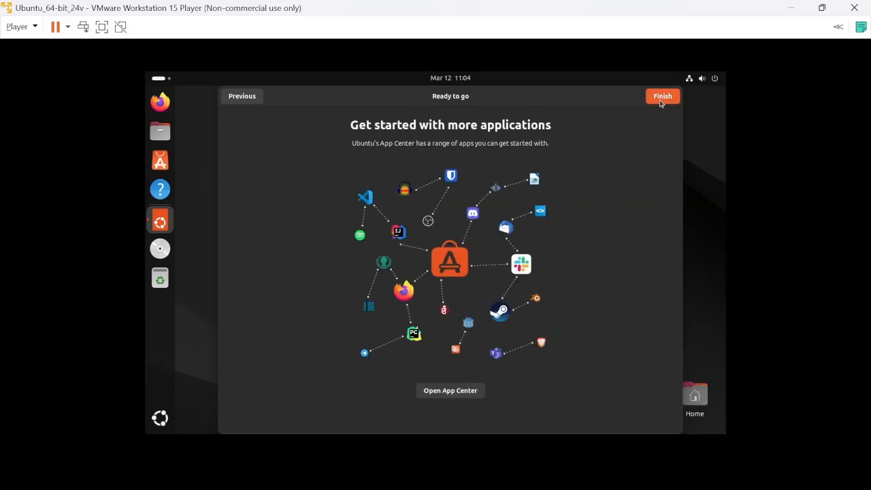
left_click(661, 100)
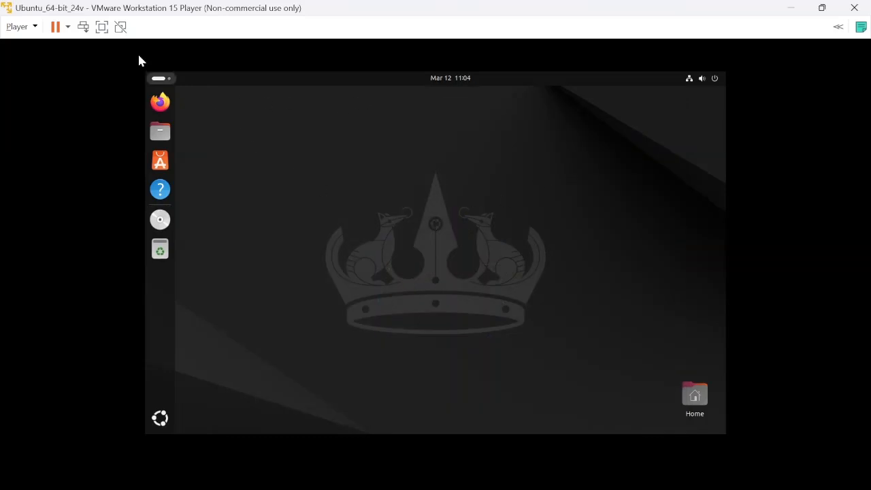
Switch the virtual machine to full screen and move the Home folder to the desktop's upper-right corner.
left_click(101, 26)
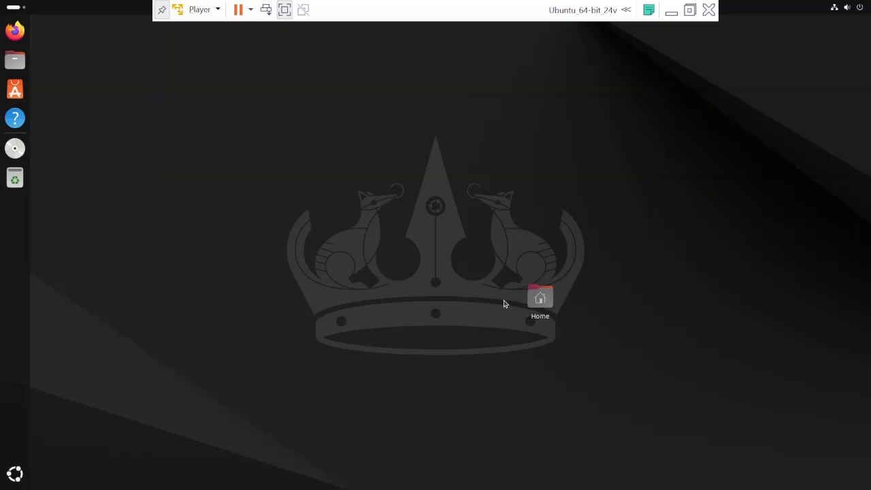
left_click_drag(538, 302, 803, 52)
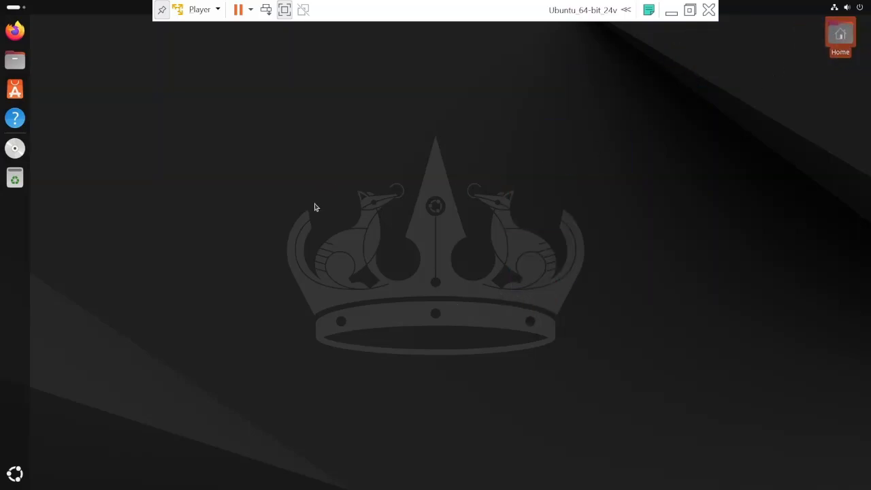